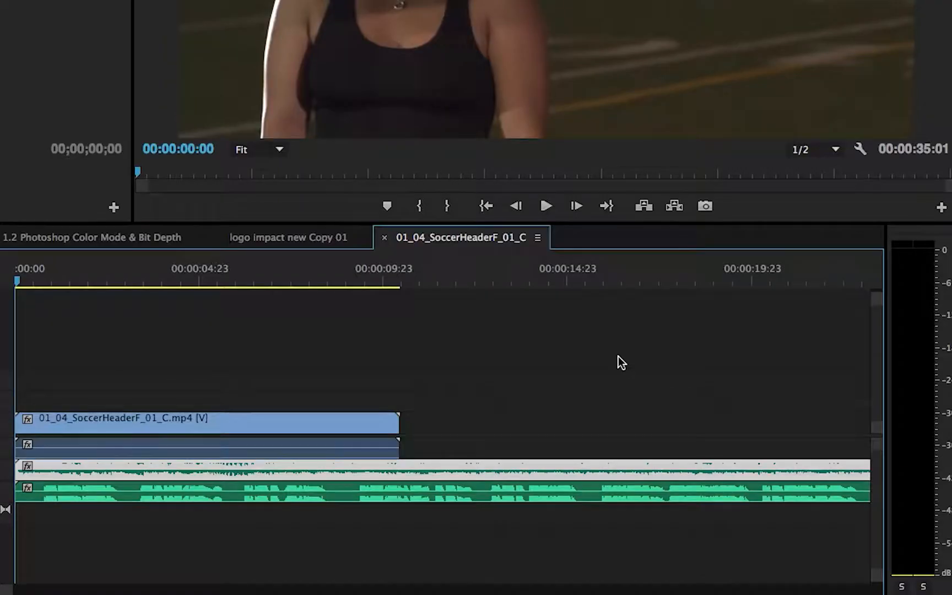
# Step: Preview the first seconds of the sequence and increase the heights of audio tracks A2 and A3
pyautogui.press('space')
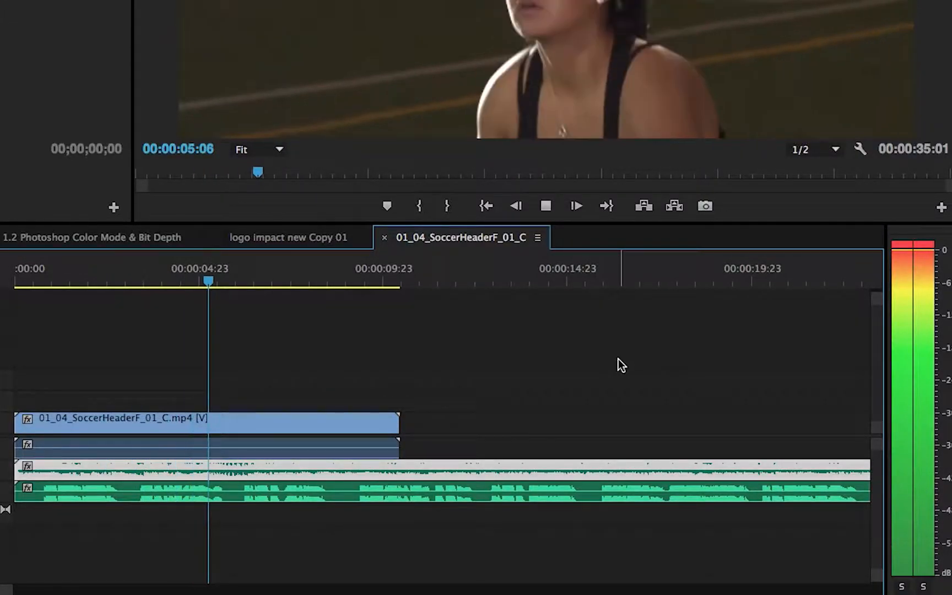
pyautogui.press('space')
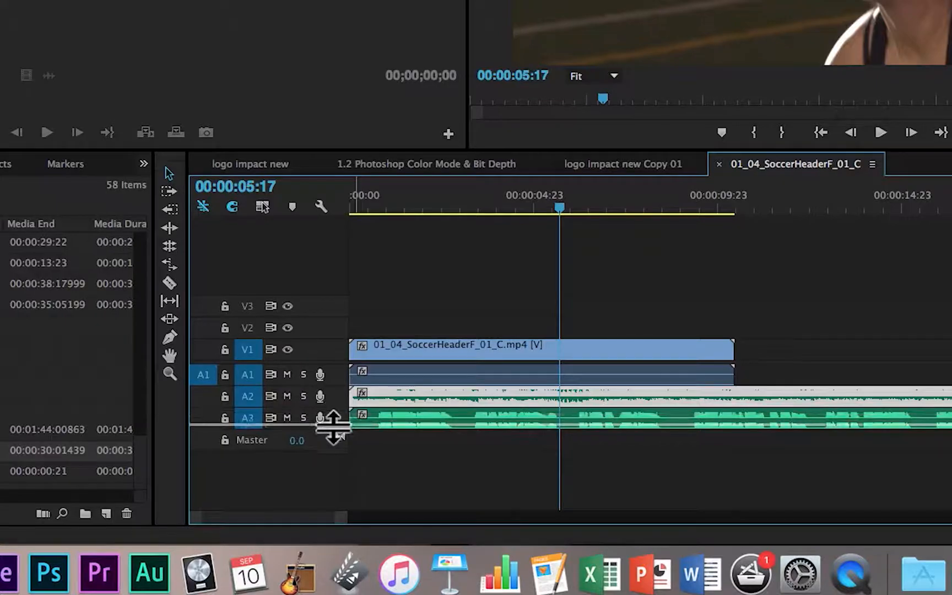
pyautogui.moveTo(333, 430); pyautogui.dragTo(334, 436)
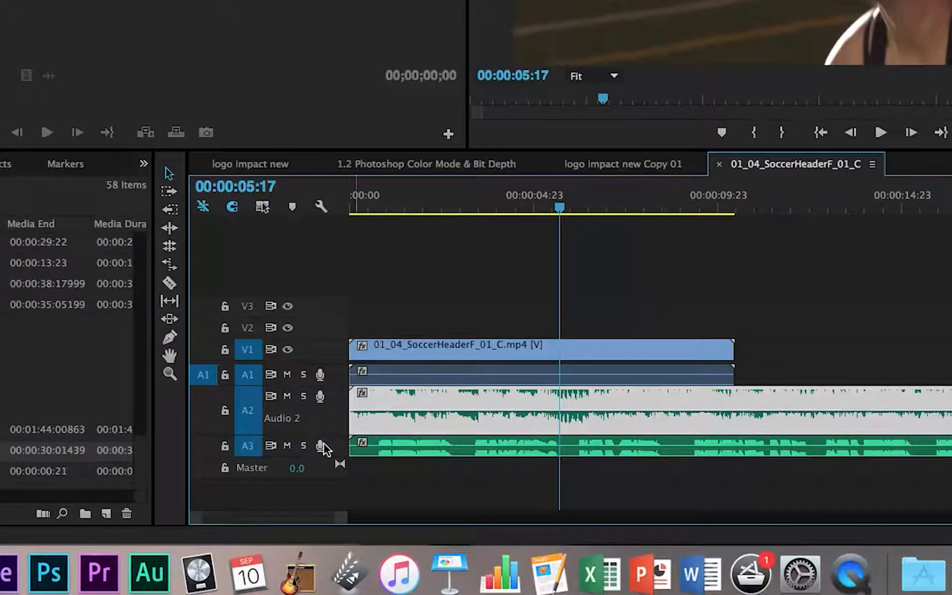
pyautogui.moveTo(329, 451); pyautogui.dragTo(333, 495)
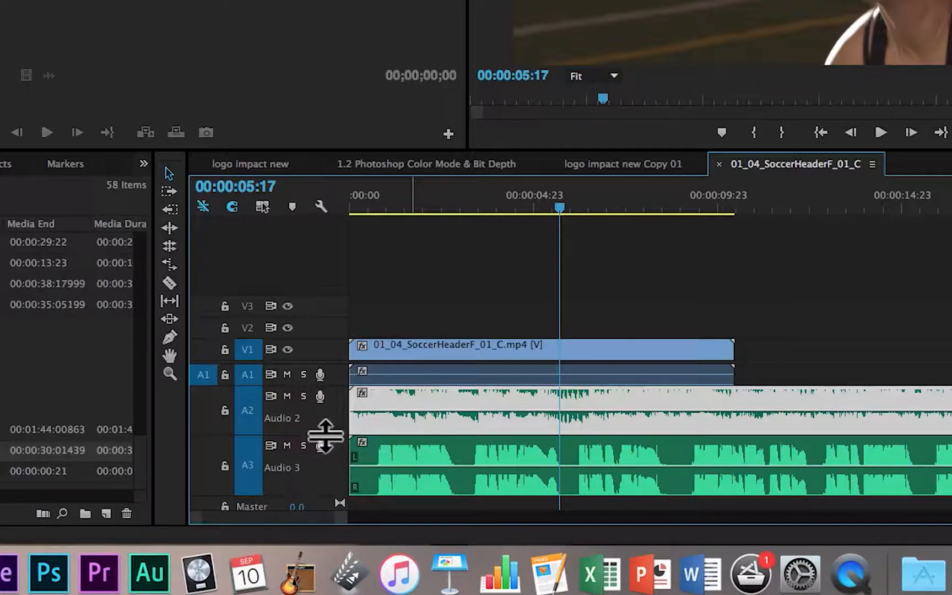
pyautogui.moveTo(329, 451); pyautogui.dragTo(333, 469)
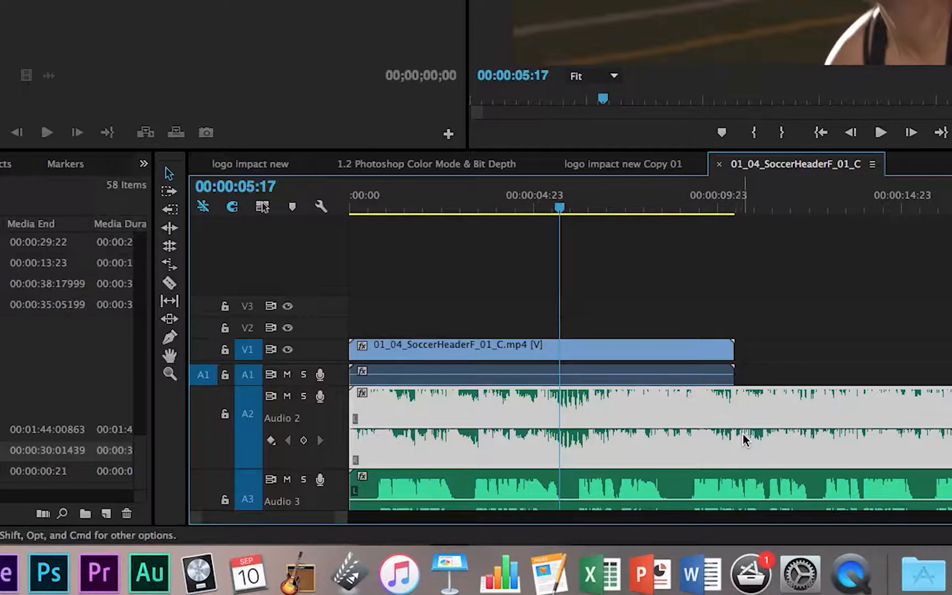
# Step: Lower the overall volume level of the audio clip on track A2
pyautogui.click(692, 346)
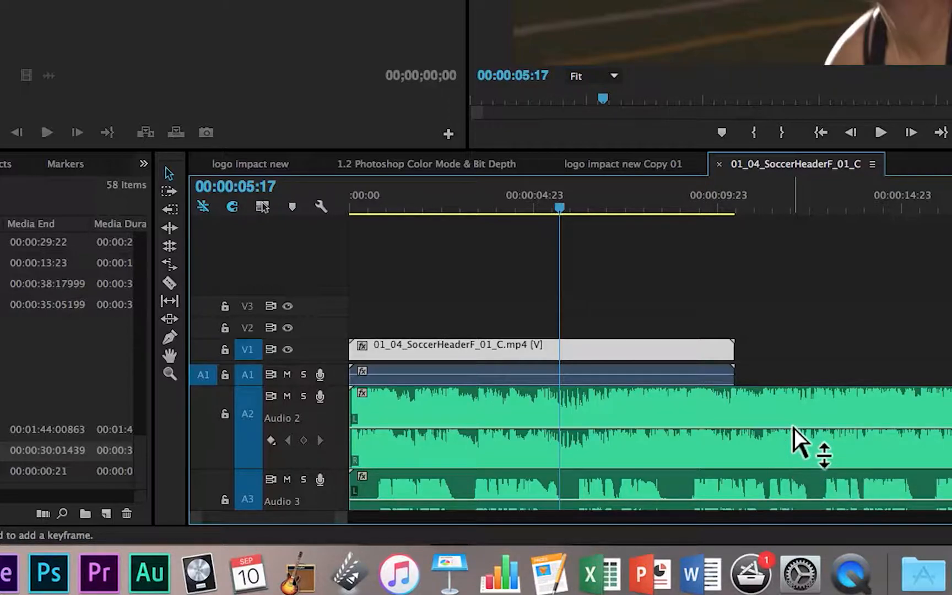
pyautogui.click(800, 444)
pyautogui.moveTo(802, 428); pyautogui.dragTo(802, 443)
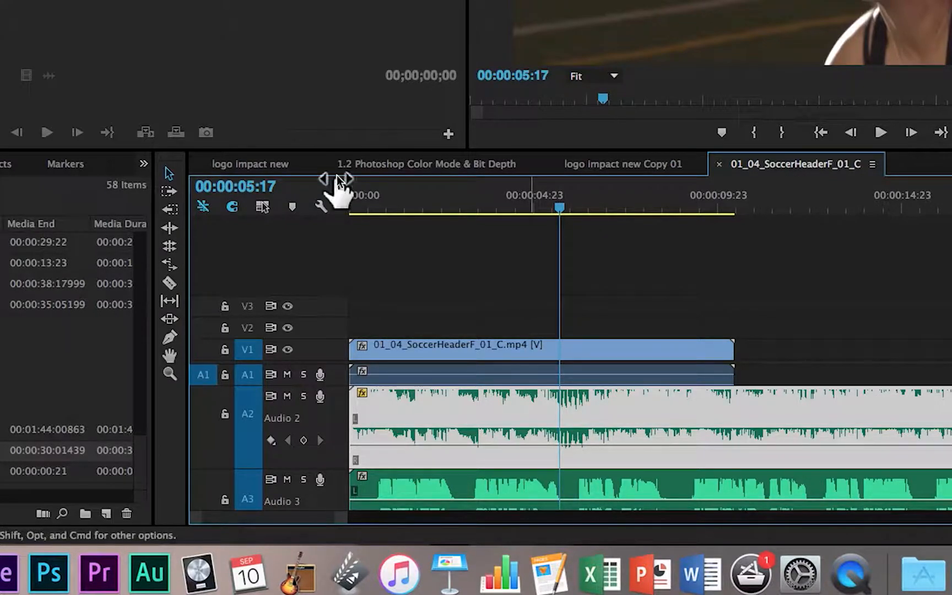
# Step: Return the playhead to the sequence start and reduce the A2 clip's volume further to about -8.89 dB
pyautogui.click(350, 206)
pyautogui.moveTo(357, 205); pyautogui.dragTo(352, 209)
pyautogui.press('space')
pyautogui.press('Home')
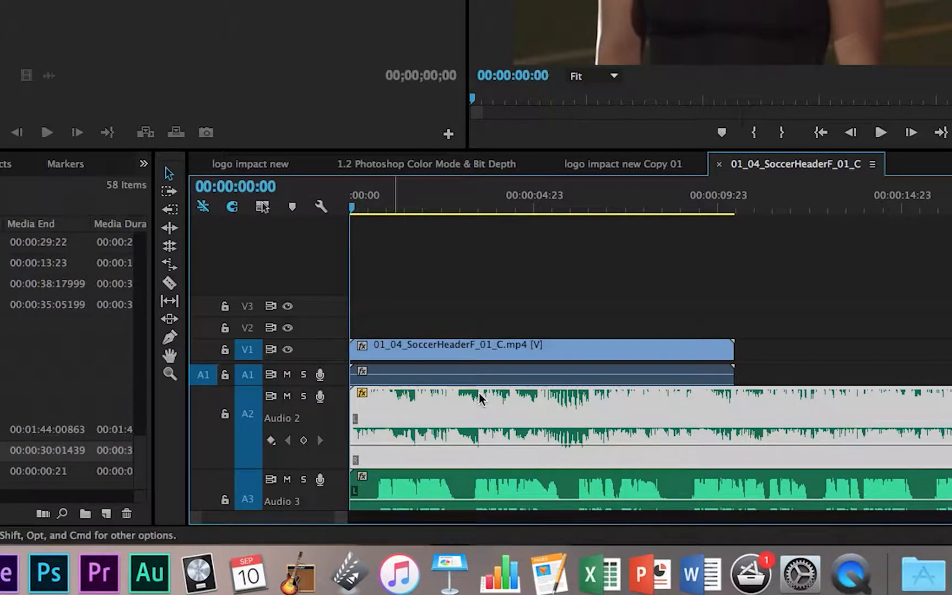
pyautogui.moveTo(488, 452)
pyautogui.mouseDown()
pyautogui.moveTo(488, 461)
pyautogui.moveTo(487, 452)
pyautogui.mouseUp()
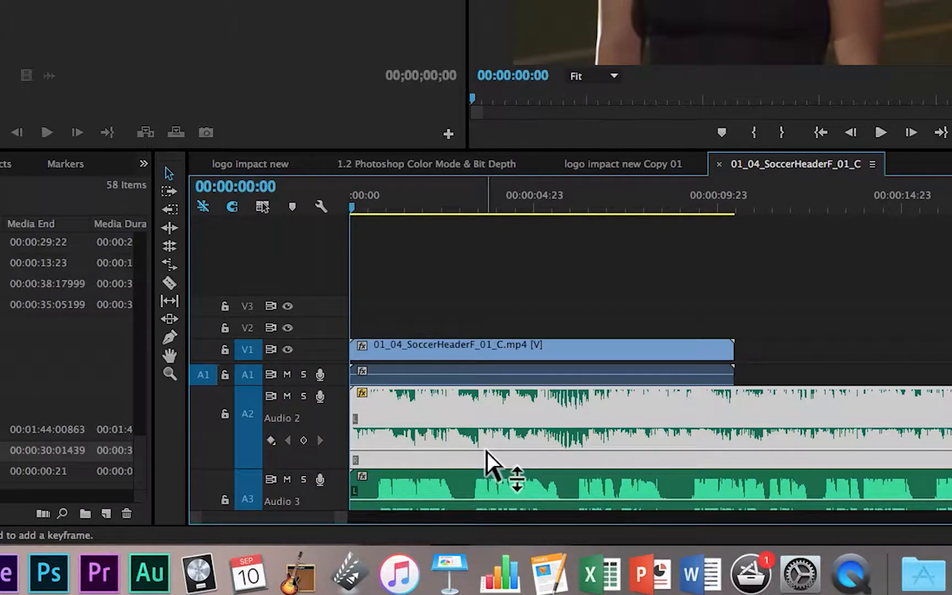
pyautogui.click(571, 298)
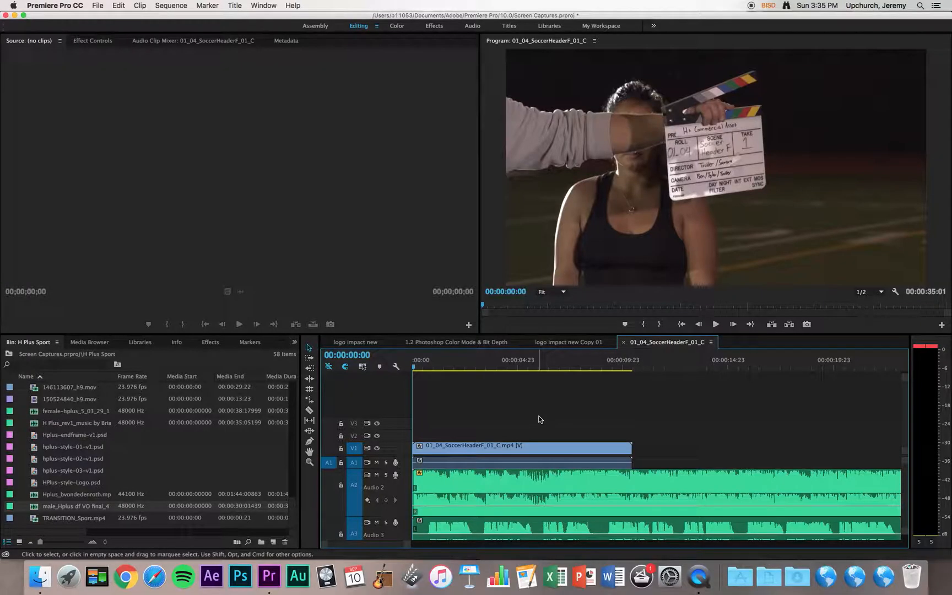
# Step: Play the sequence from the start to about 00:00:11:08 to check the audio mix, and return to the beginning
pyautogui.press('space')
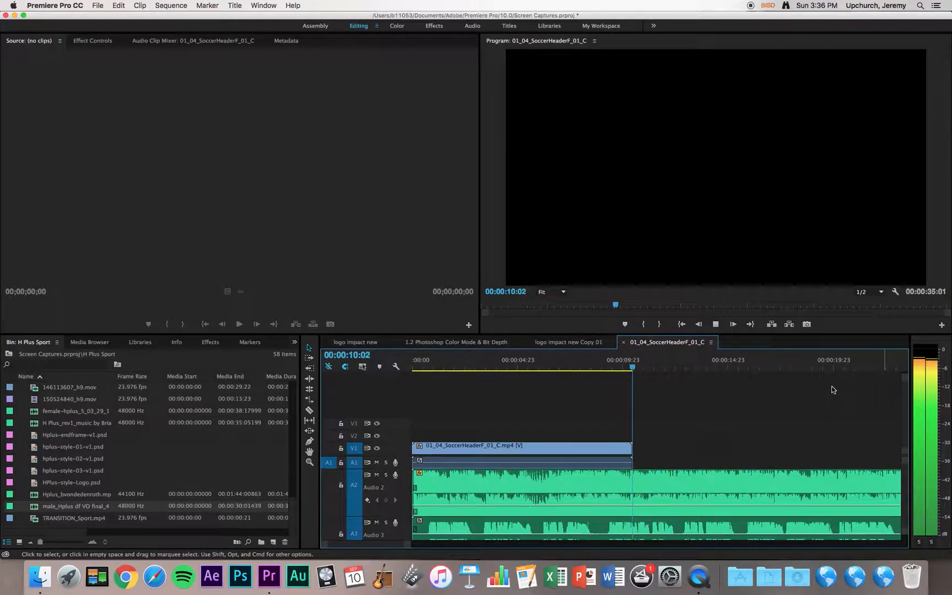
pyautogui.press('space')
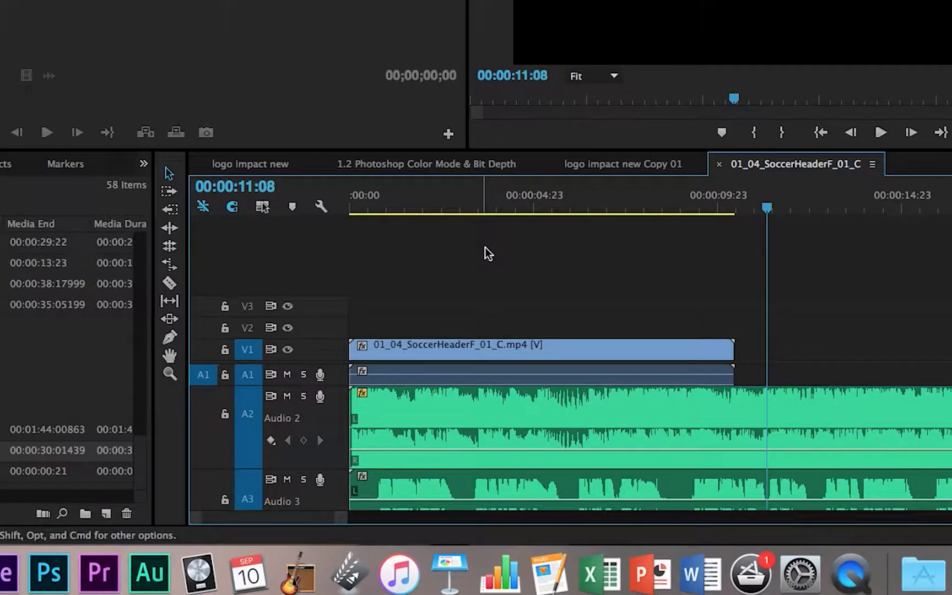
pyautogui.click(452, 367)
pyautogui.moveTo(420, 211); pyautogui.dragTo(334, 215)
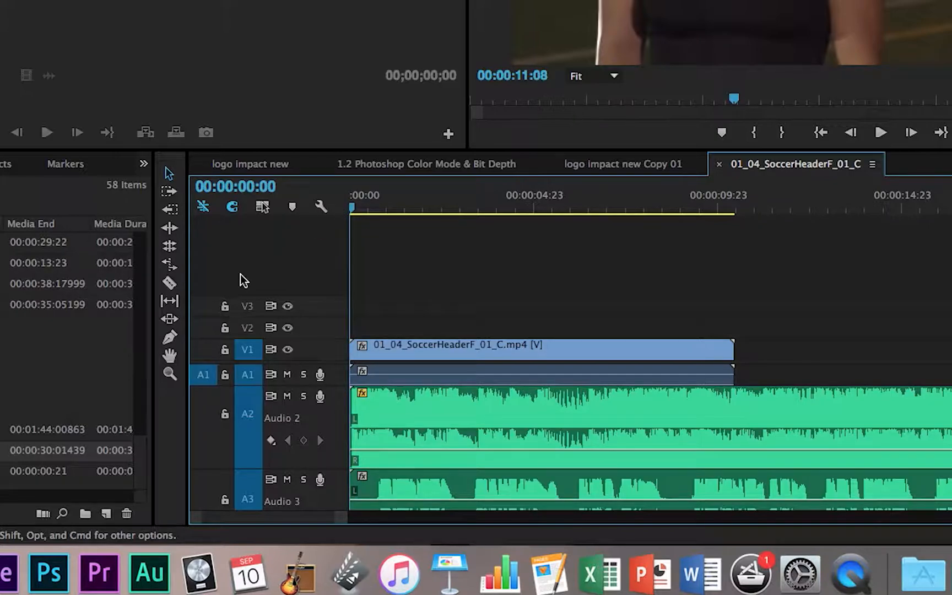
# Step: With the Pen tool, add A2 volume keyframes at the clip start and about 00:00:01:21, lowering the first for a fade-in
pyautogui.click(171, 338)
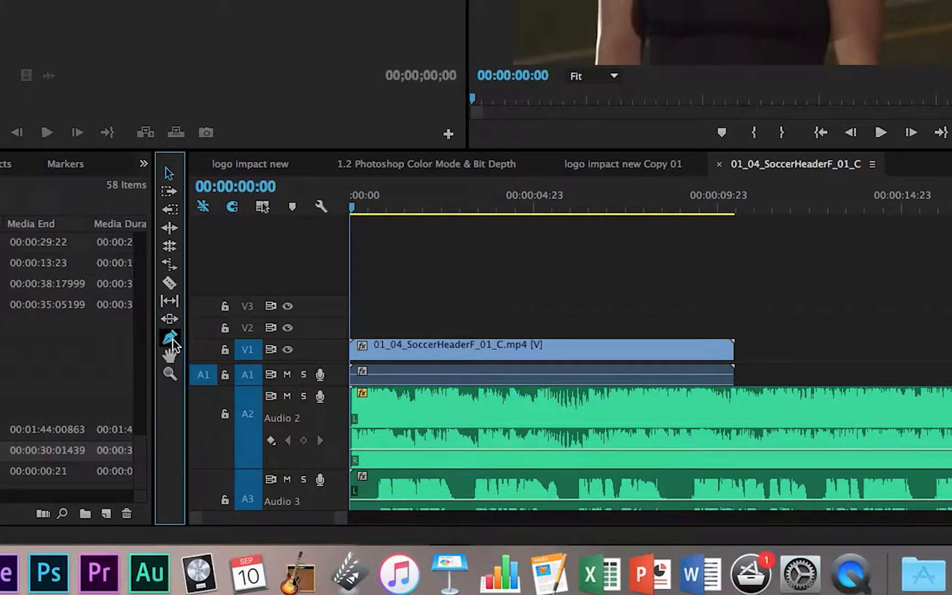
pyautogui.click(351, 449)
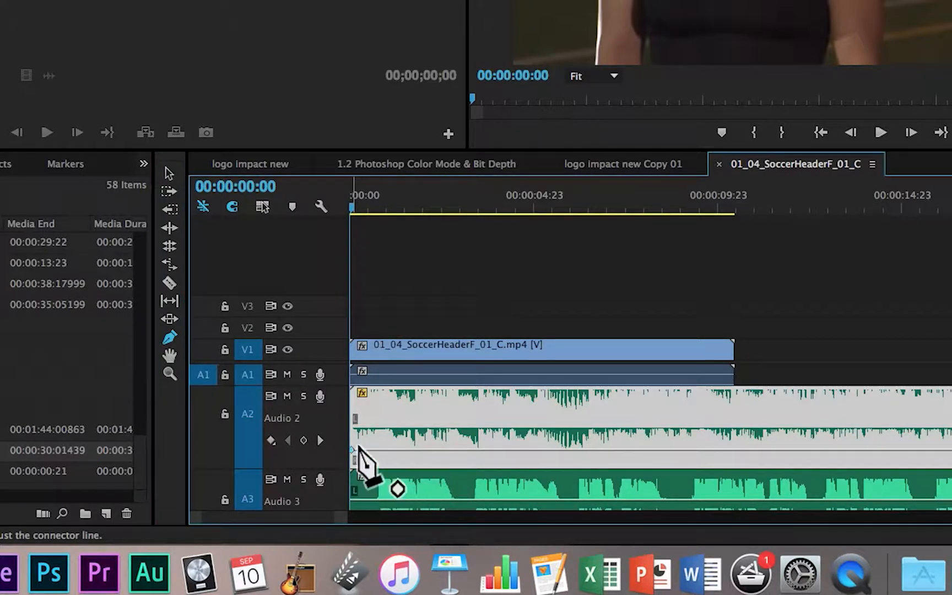
pyautogui.click(417, 449)
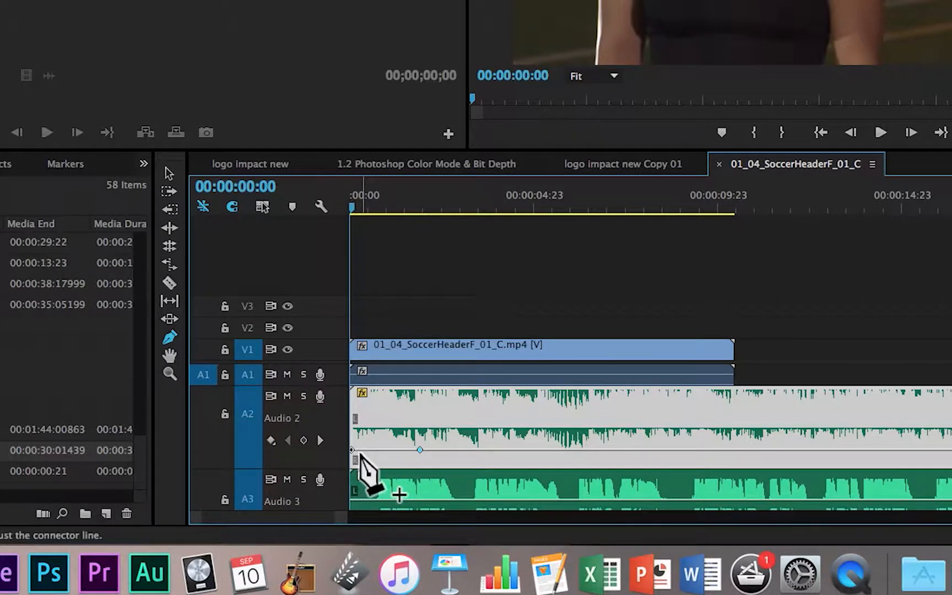
pyautogui.moveTo(352, 450); pyautogui.dragTo(351, 476)
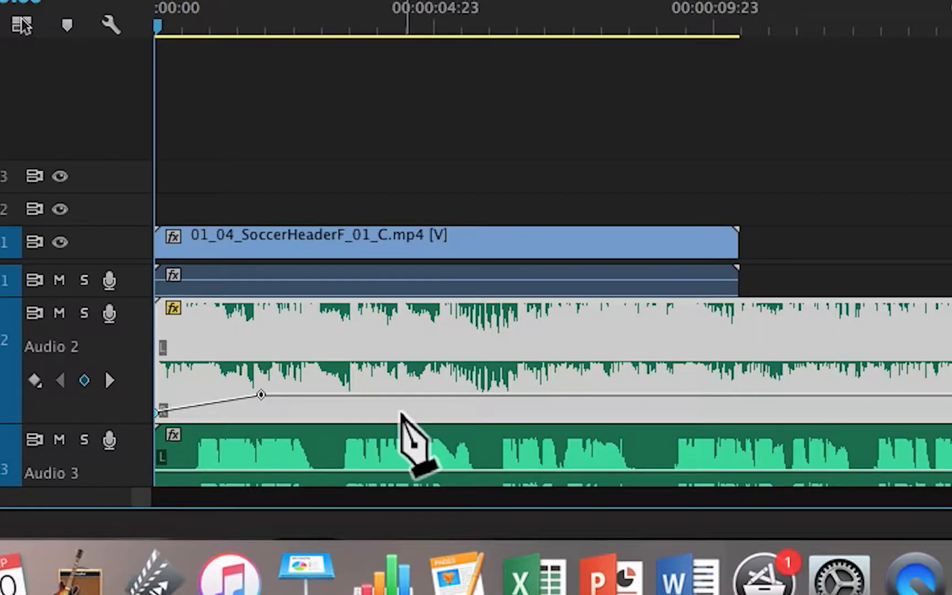
# Step: Add A2 volume keyframes at about 00:00:04:09, 00:00:05:16 and 00:00:07:05, and pull the middle one down to dip the volume
pyautogui.click(400, 394)
pyautogui.click(471, 395)
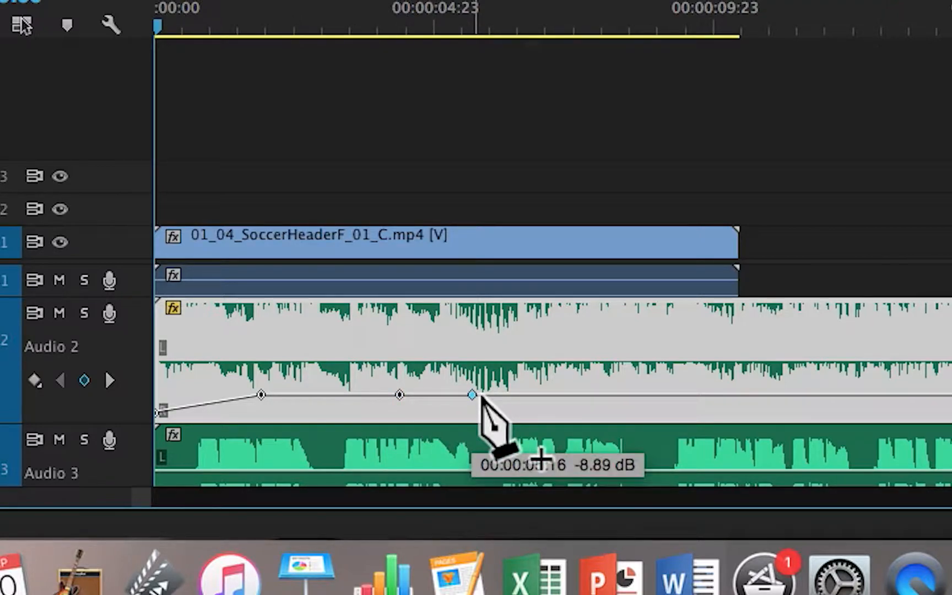
pyautogui.click(559, 394)
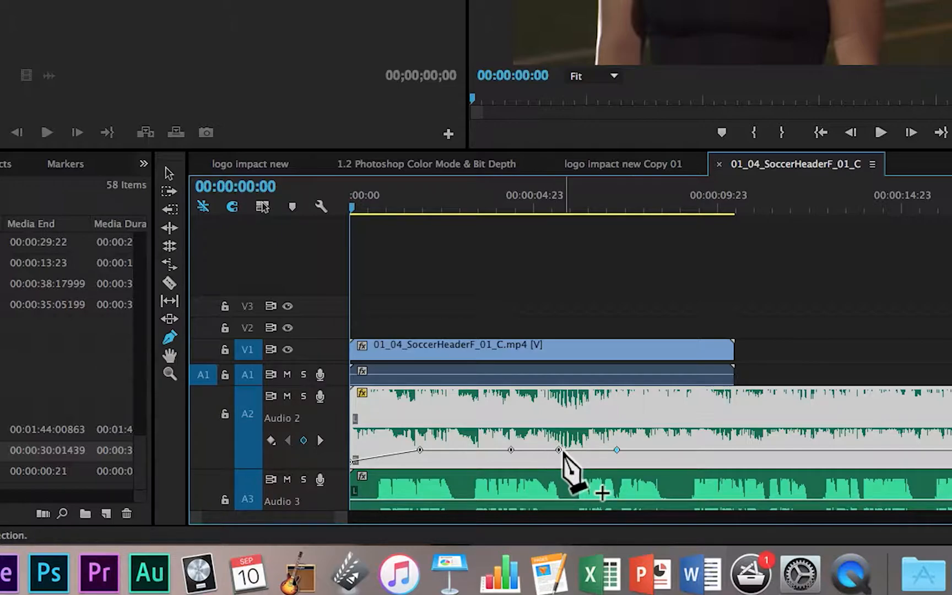
pyautogui.moveTo(559, 450)
pyautogui.mouseDown()
pyautogui.moveTo(563, 416)
pyautogui.moveTo(563, 458)
pyautogui.mouseUp()
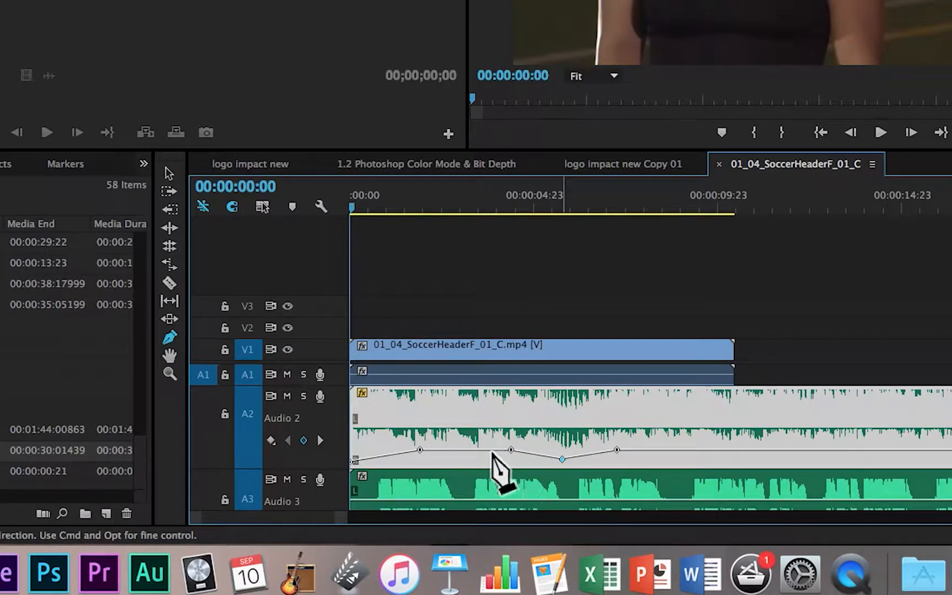
# Step: Step forward through the A2 clip's volume keyframes to the last one at 00:00:07:05
pyautogui.click(324, 445)
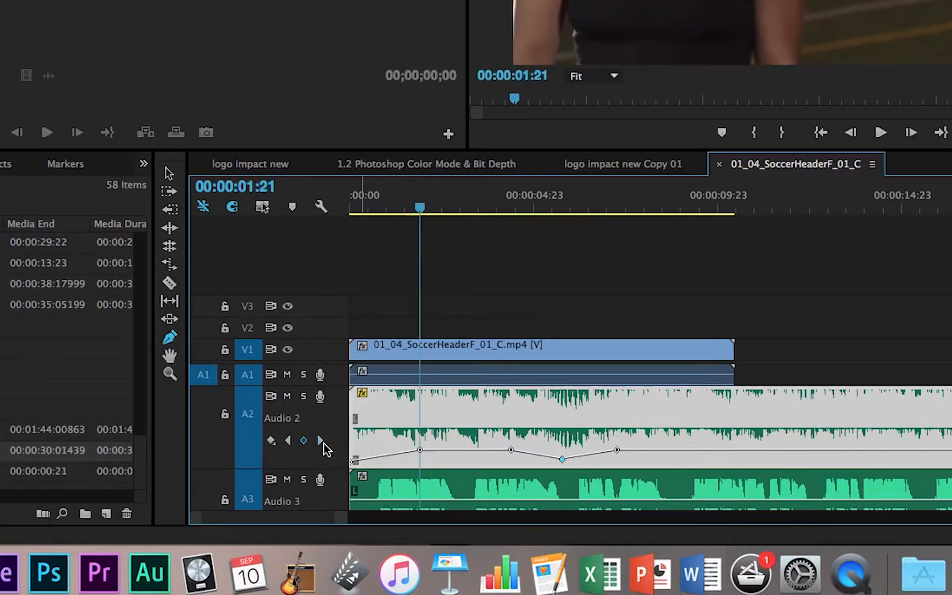
pyautogui.click(324, 445)
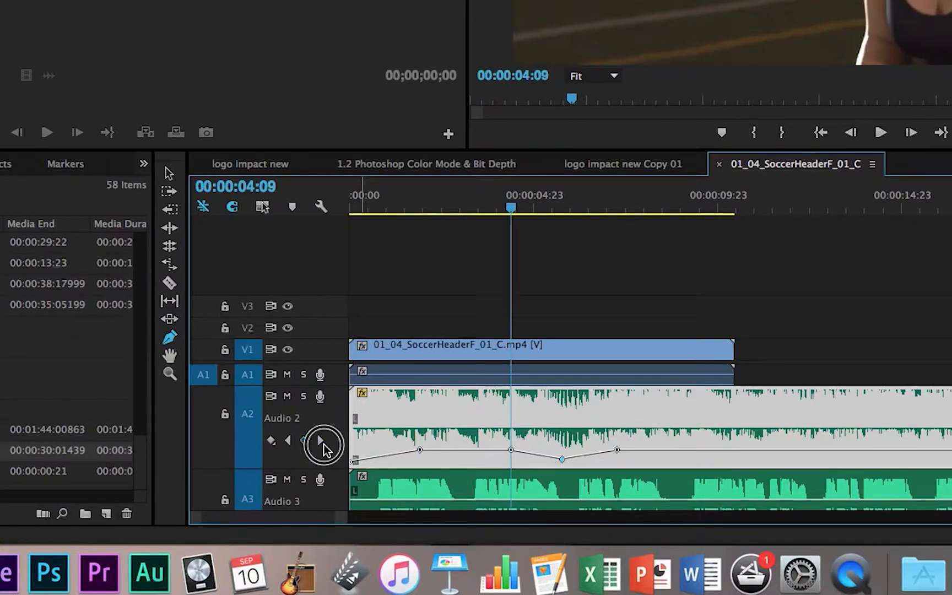
pyautogui.click(324, 446)
pyautogui.click(324, 445)
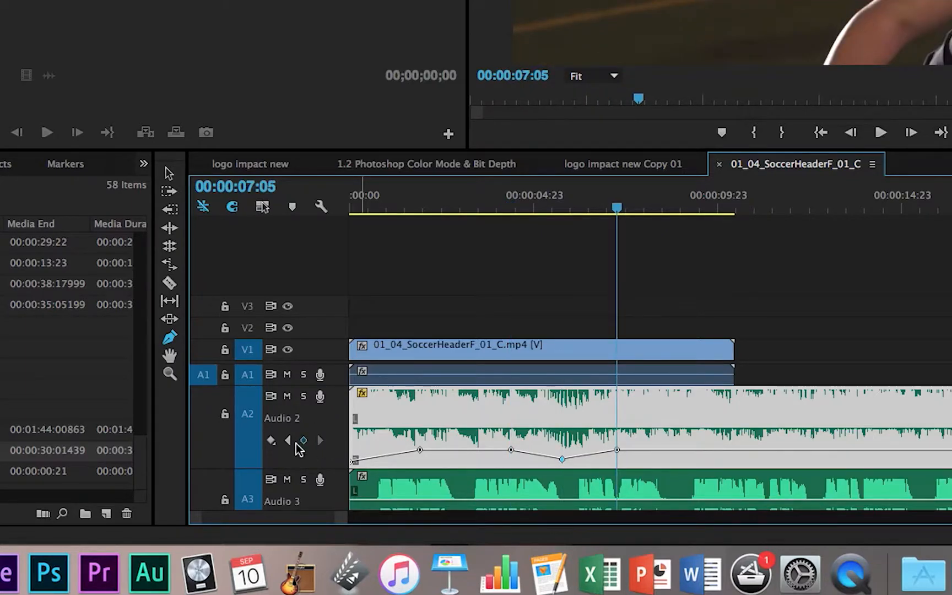
# Step: Go back to the A2 keyframe at 00:00:05:18, remove it and undo the removal
pyautogui.click(292, 445)
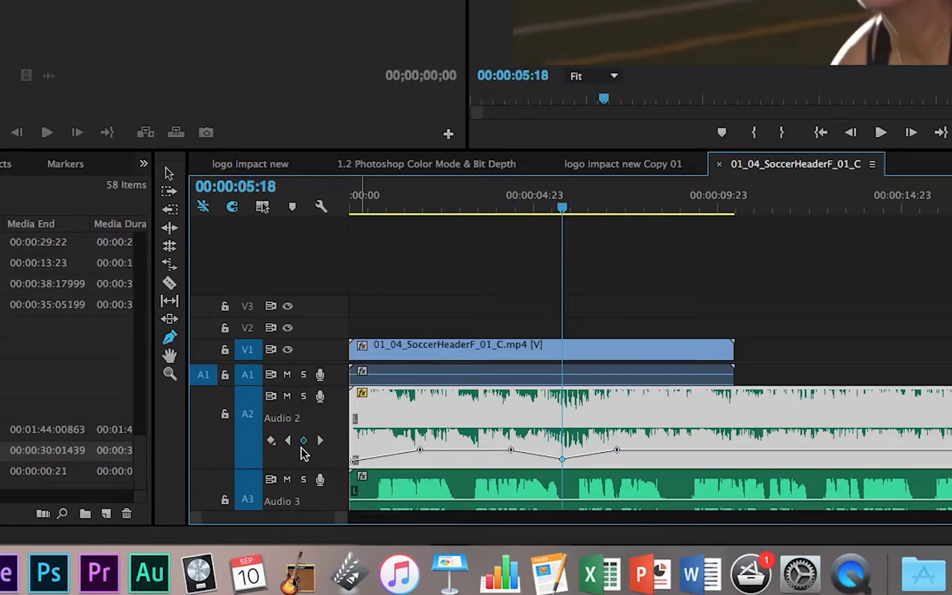
pyautogui.click(306, 444)
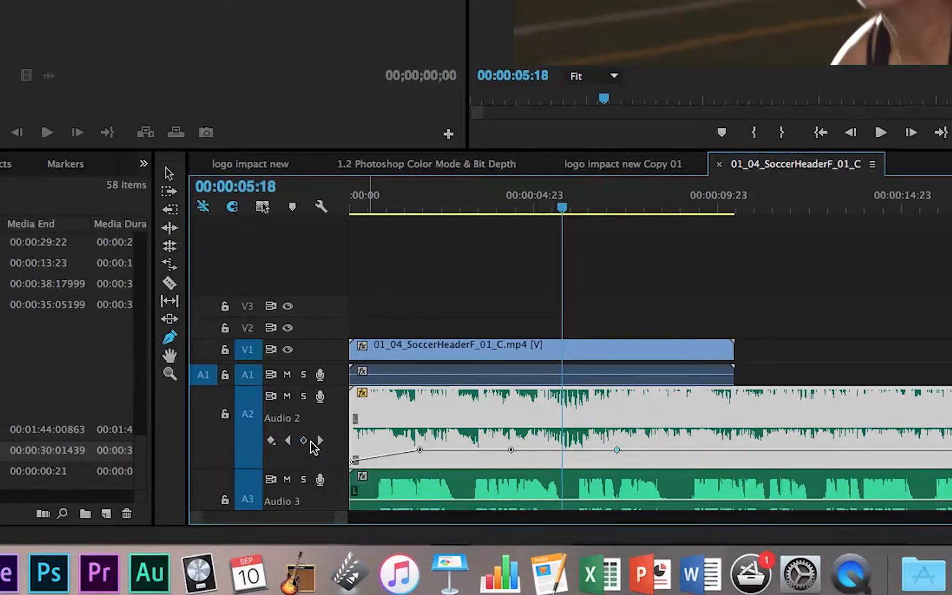
pyautogui.press('super+z')
# Step: Remove the last A2 volume keyframe at 00:00:07:05 and make the Audio 2 track slightly taller
pyautogui.click(323, 443)
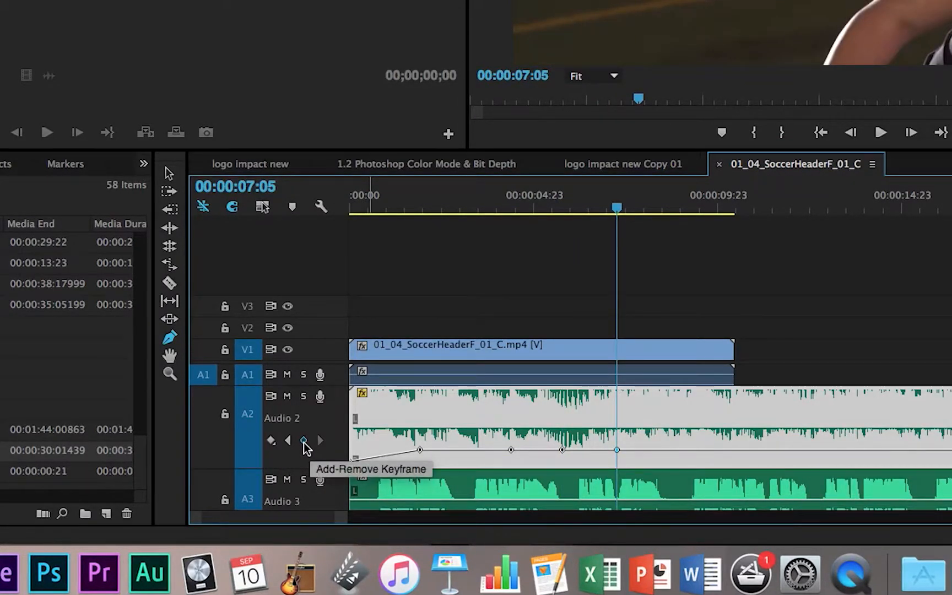
pyautogui.click(304, 442)
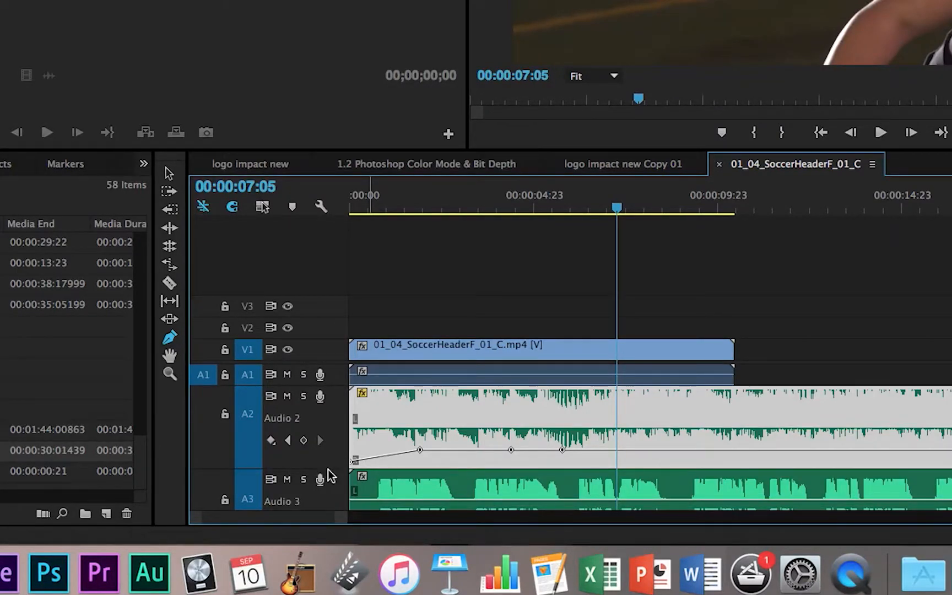
pyautogui.moveTo(330, 468); pyautogui.dragTo(344, 486)
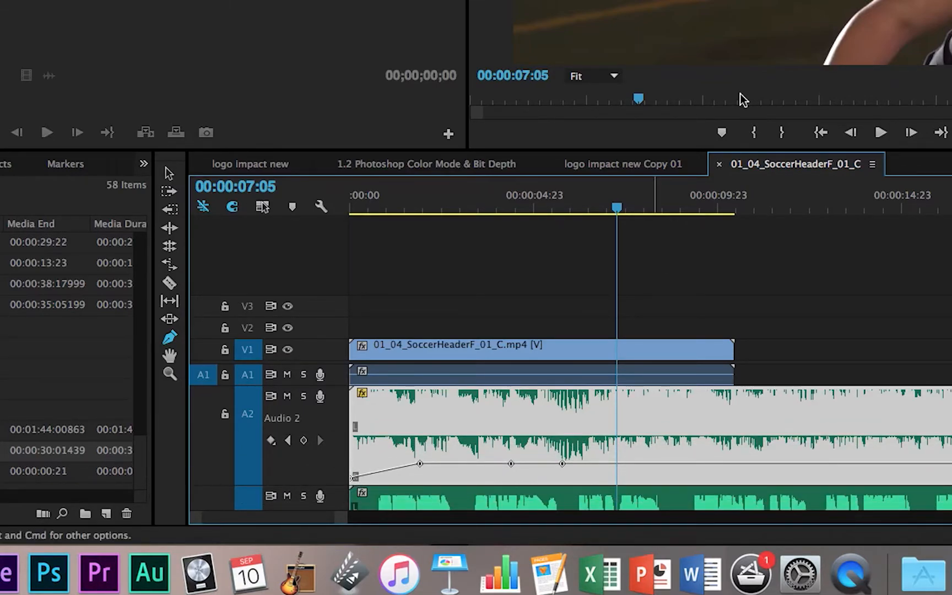